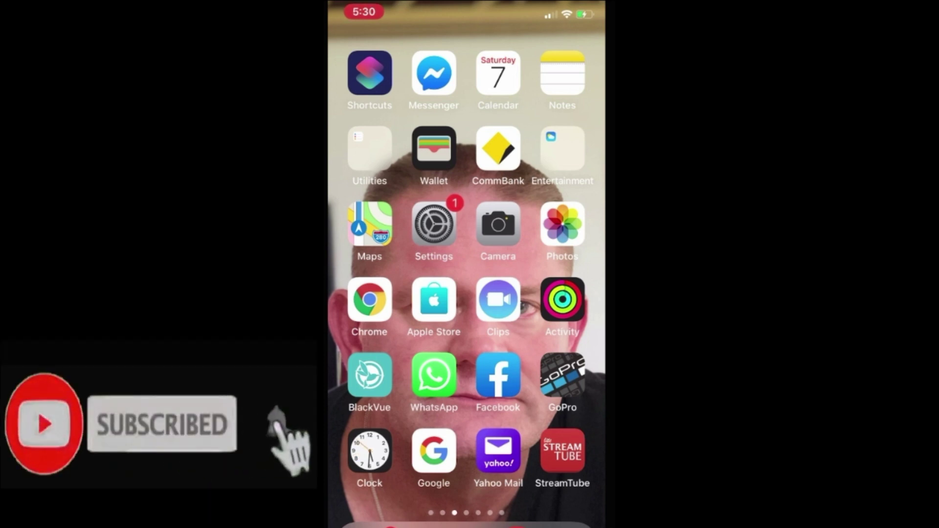
Step: Launch Chrome from the iOS home screen to its search page
{"action": "left_click", "coordinate": [439, 465]}
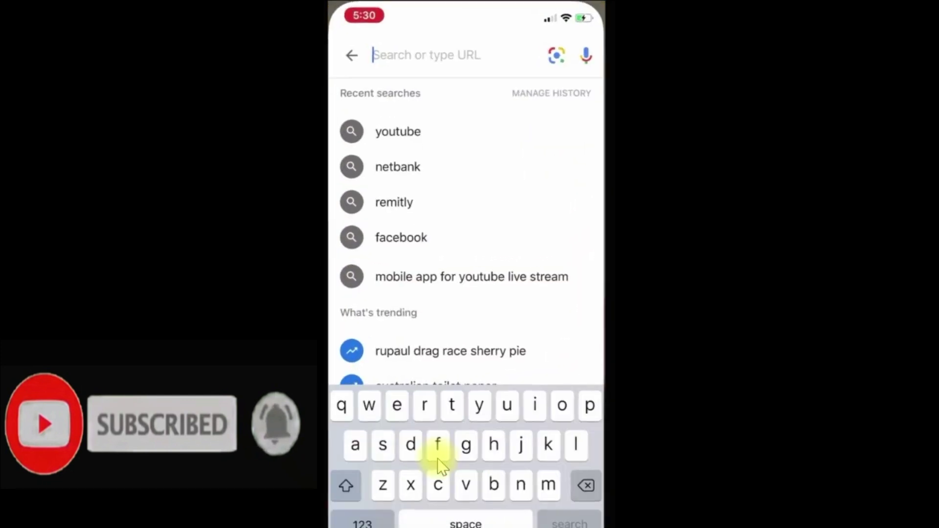
Step: Search the web for 'youtube' and open the m.youtube.com result
{"action": "type", "text": "y"}
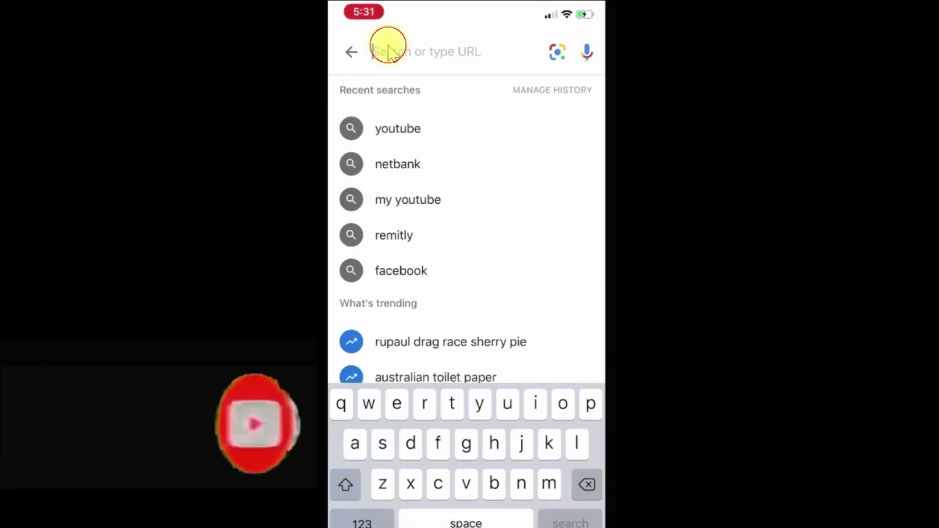
{"action": "type", "text": "youtube"}
{"action": "key", "text": "Return"}
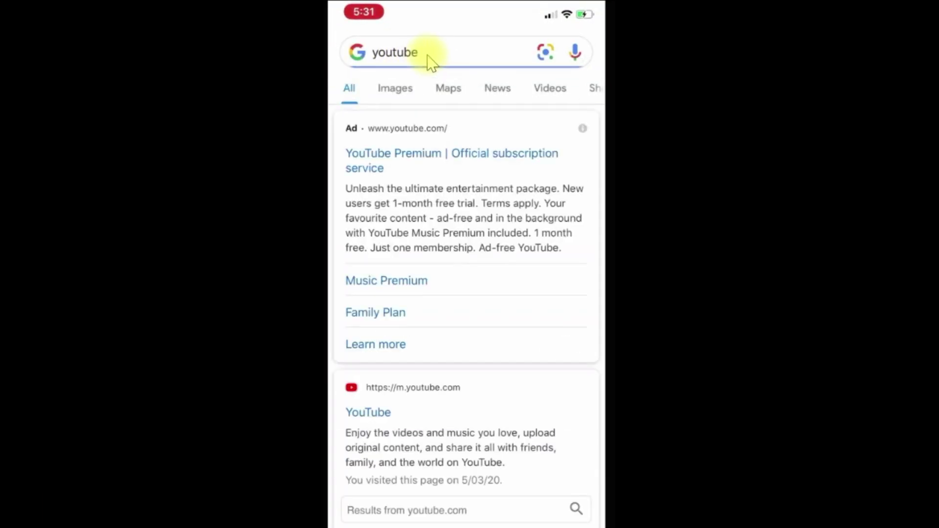
{"action": "left_click", "coordinate": [369, 413]}
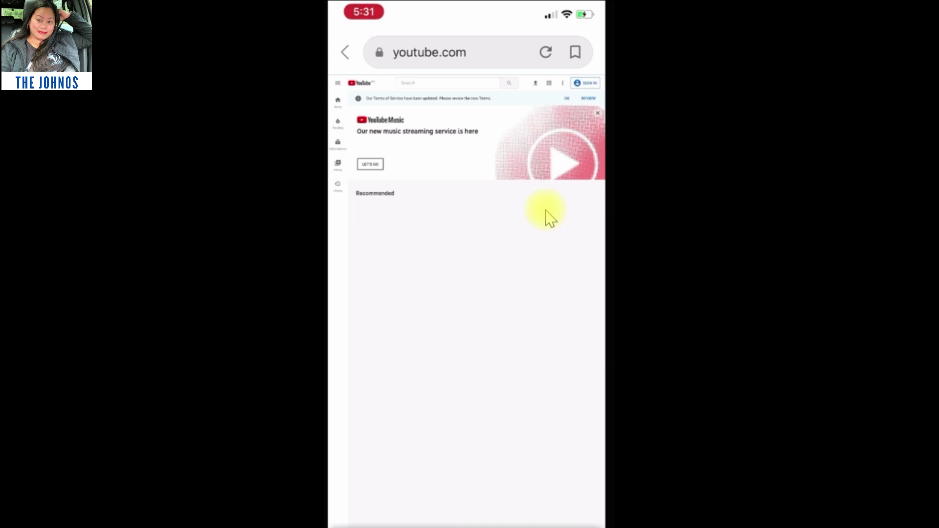
Step: Sign in to the YouTube account and bring up the account menu
{"action": "left_click", "coordinate": [586, 84]}
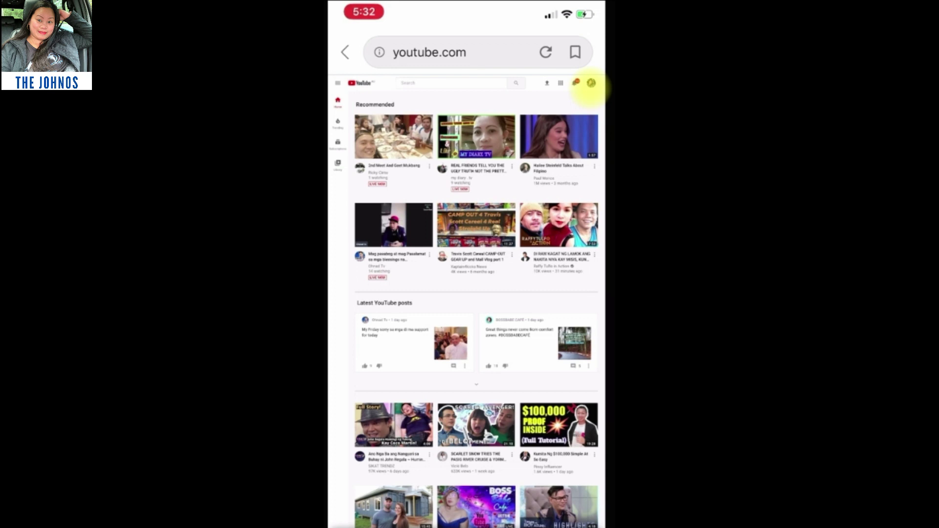
{"action": "left_click", "coordinate": [592, 82]}
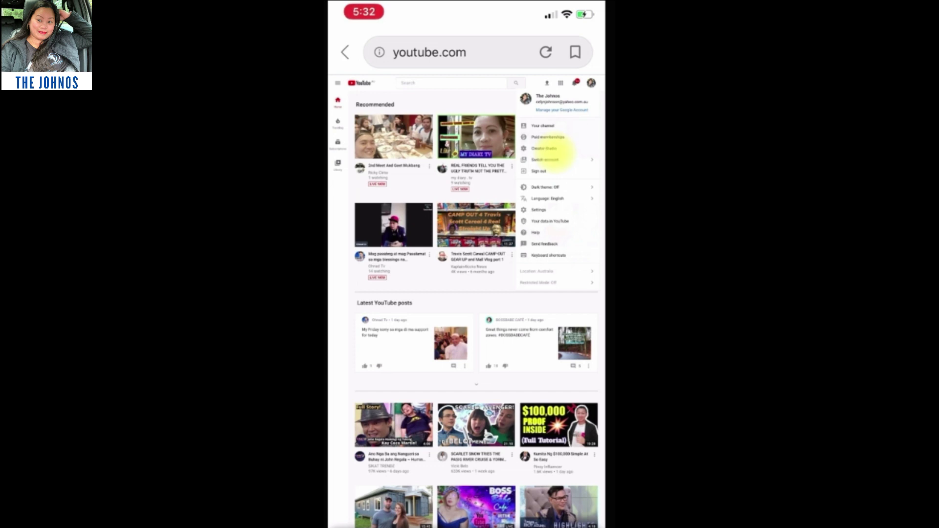
Step: Choose Creator Studio from the account menu to reach the channel dashboard
{"action": "left_click", "coordinate": [552, 153]}
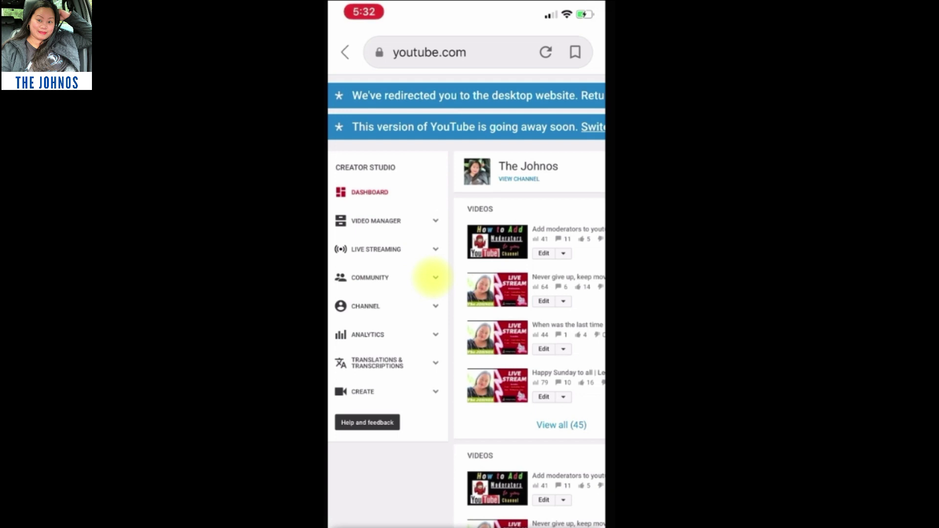
Step: Expand COMMUNITY in the sidebar and open the Subscribers list
{"action": "left_click", "coordinate": [433, 277]}
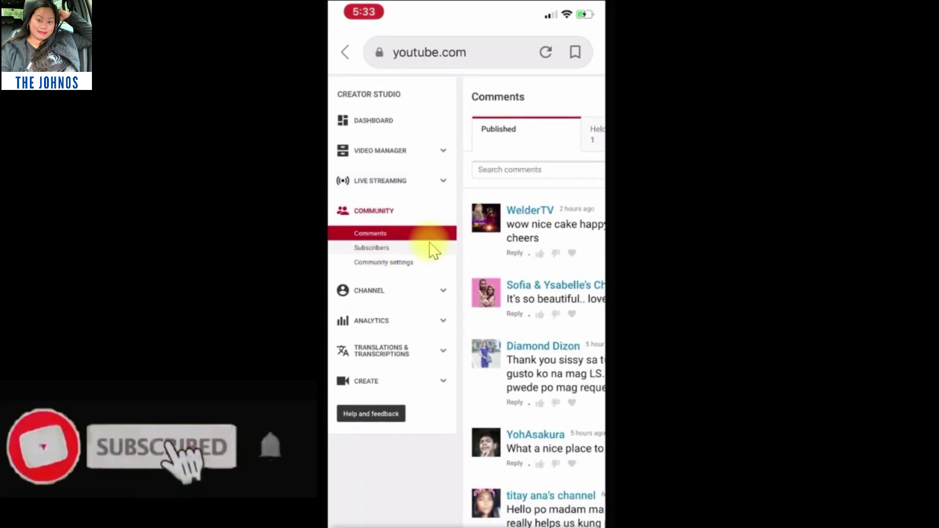
{"action": "left_click", "coordinate": [437, 247]}
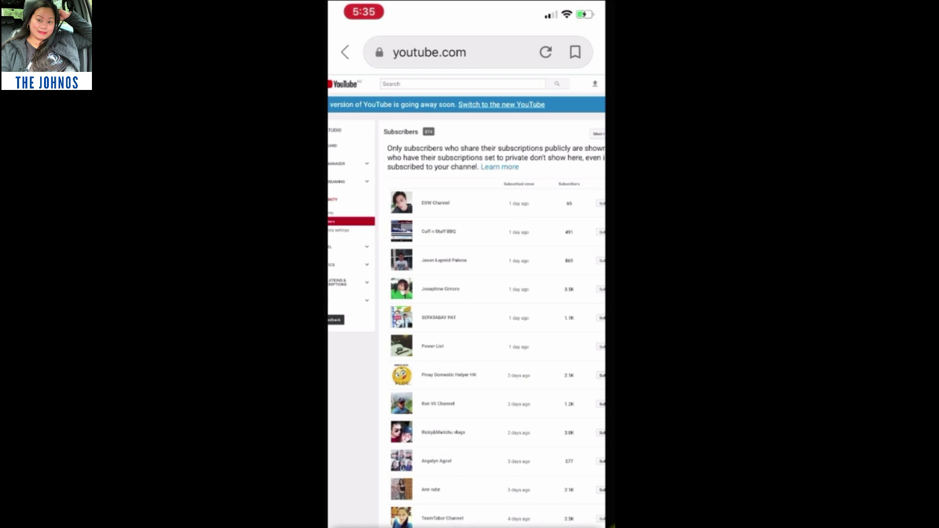
{"action": "scroll", "coordinate": [467, 293], "scroll_direction": "down", "scroll_amount": 3}
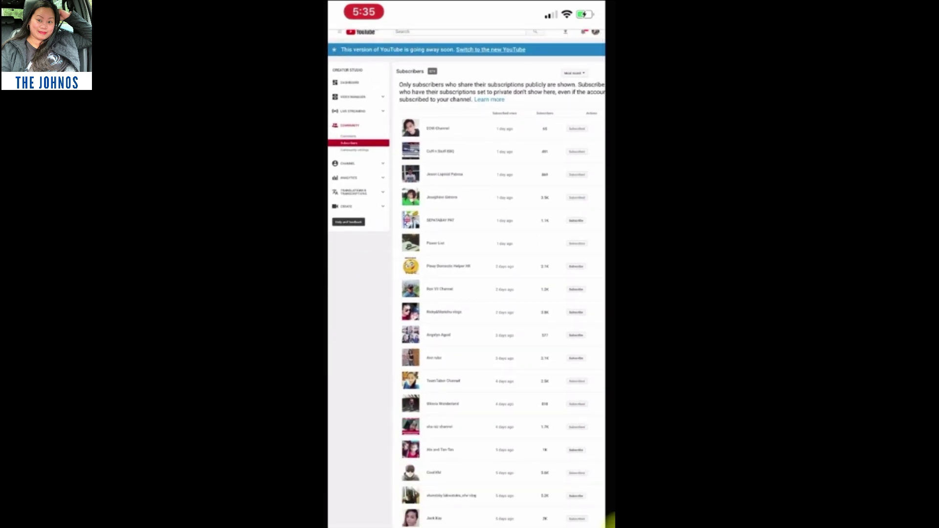
{"action": "scroll", "coordinate": [466, 279], "scroll_direction": "down", "scroll_amount": 2}
{"action": "scroll", "coordinate": [467, 279], "scroll_direction": "up", "scroll_amount": 2}
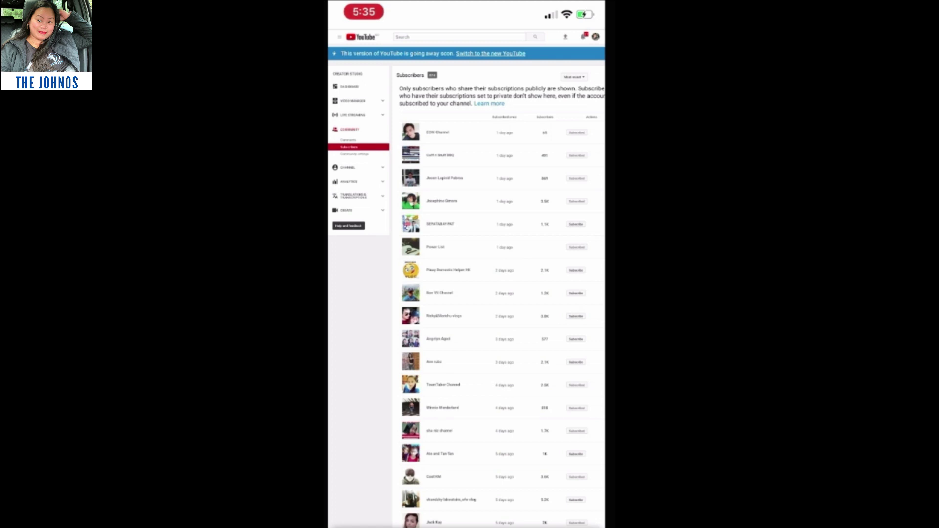
Step: Browse the subscriber list and open its most-recent / most-popular sort choices
{"action": "scroll", "coordinate": [466, 279], "scroll_direction": "down", "scroll_amount": 1}
{"action": "scroll", "coordinate": [466, 278], "scroll_direction": "down", "scroll_amount": 3}
{"action": "scroll", "coordinate": [466, 279], "scroll_direction": "up", "scroll_amount": 2}
{"action": "scroll", "coordinate": [466, 278], "scroll_direction": "up", "scroll_amount": 2}
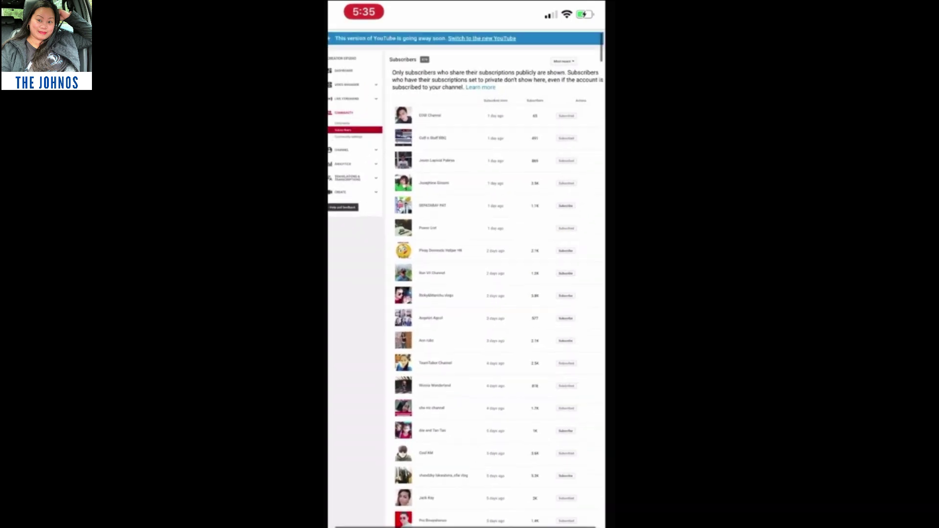
{"action": "scroll", "coordinate": [466, 278], "scroll_direction": "up", "scroll_amount": 1}
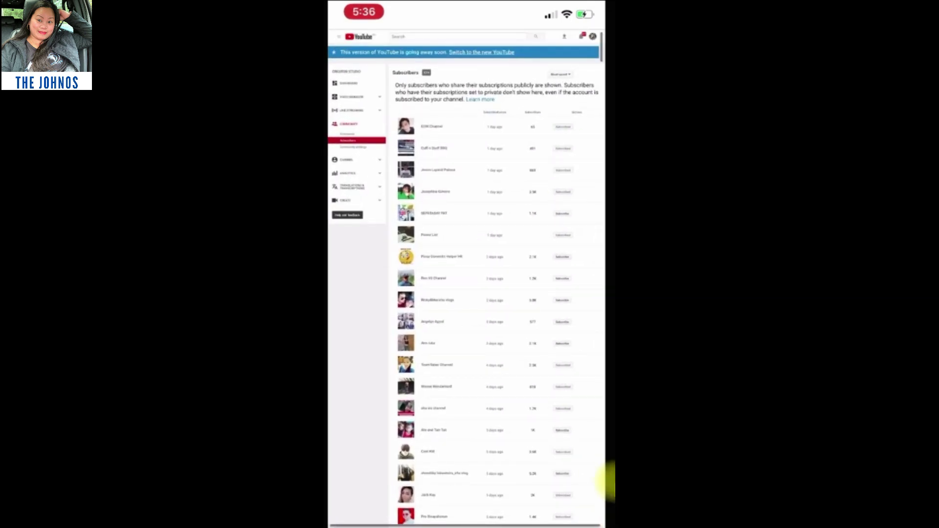
{"action": "scroll", "coordinate": [607, 440], "scroll_direction": "up", "scroll_amount": 3}
{"action": "scroll", "coordinate": [538, 151], "scroll_direction": "up", "scroll_amount": 2}
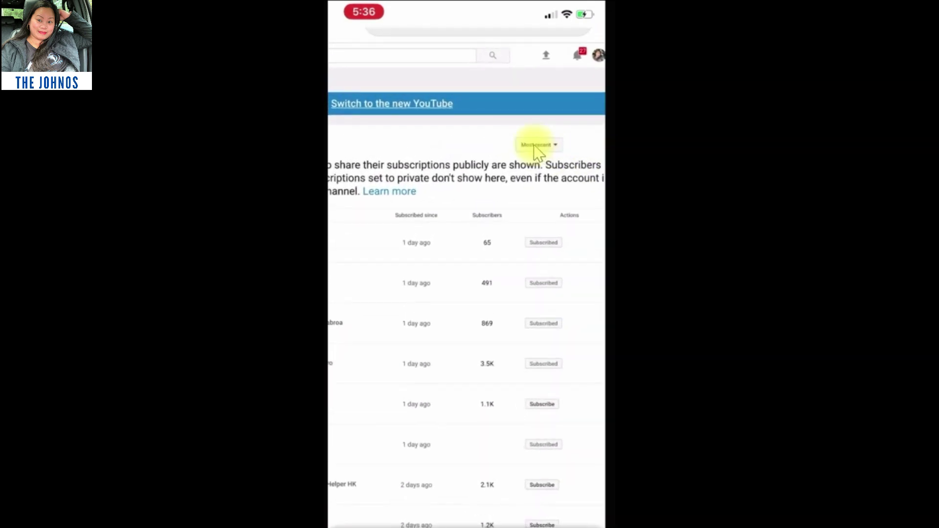
{"action": "scroll", "coordinate": [536, 151], "scroll_direction": "down", "scroll_amount": 2}
{"action": "scroll", "coordinate": [558, 147], "scroll_direction": "down", "scroll_amount": 2}
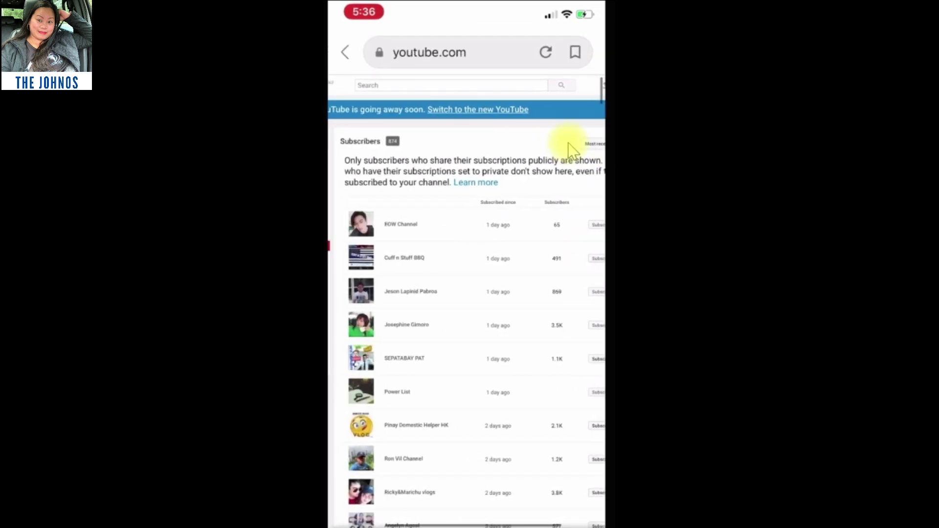
{"action": "scroll", "coordinate": [482, 470], "scroll_direction": "up", "scroll_amount": 1}
{"action": "scroll", "coordinate": [606, 201], "scroll_direction": "up", "scroll_amount": 3}
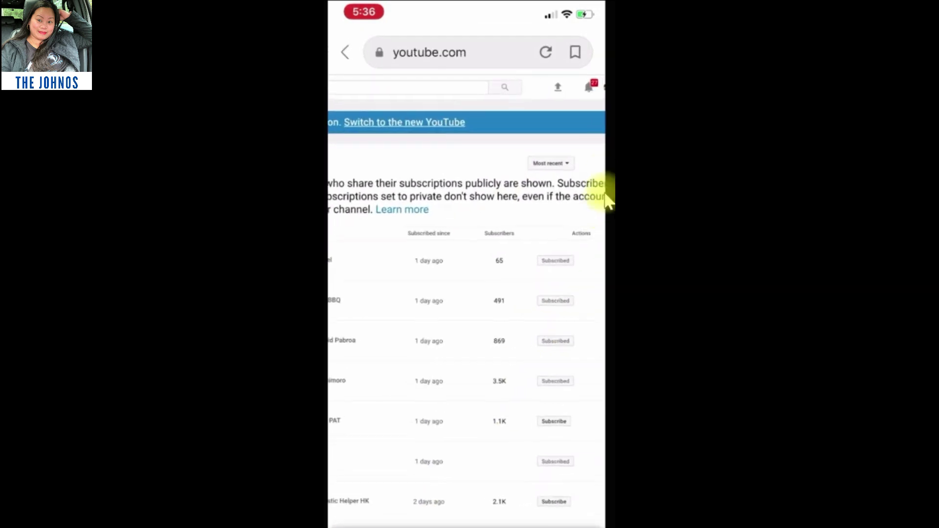
{"action": "scroll", "coordinate": [562, 176], "scroll_direction": "right", "scroll_amount": 2}
{"action": "scroll", "coordinate": [535, 161], "scroll_direction": "right", "scroll_amount": 1}
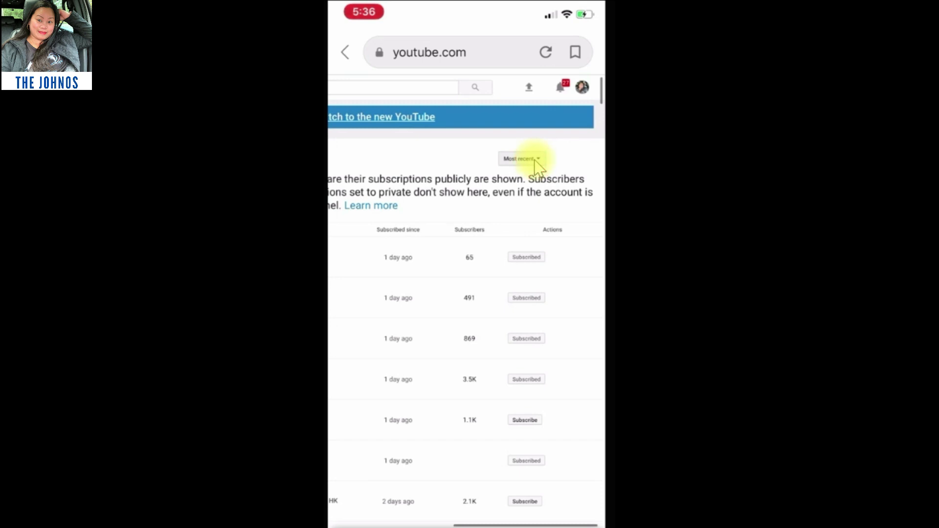
{"action": "left_click", "coordinate": [535, 159]}
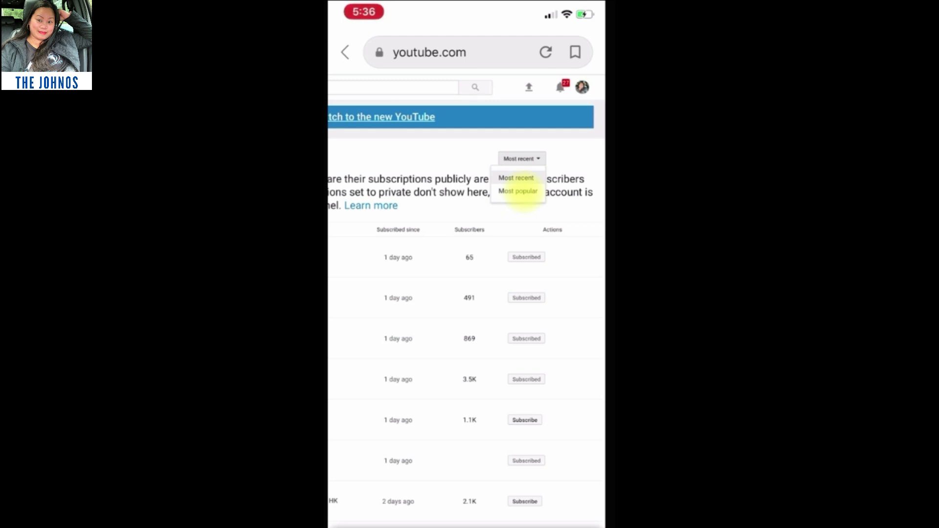
{"action": "left_click", "coordinate": [528, 193]}
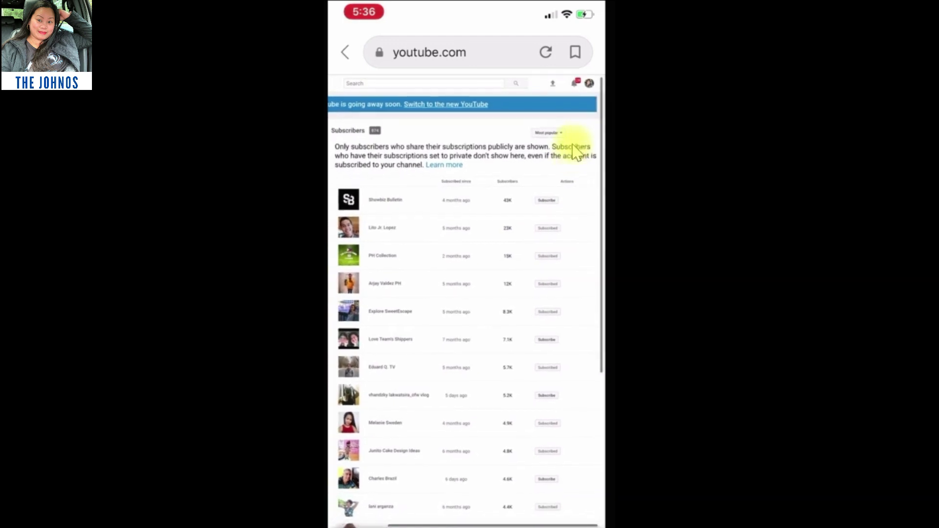
{"action": "left_click", "coordinate": [547, 132]}
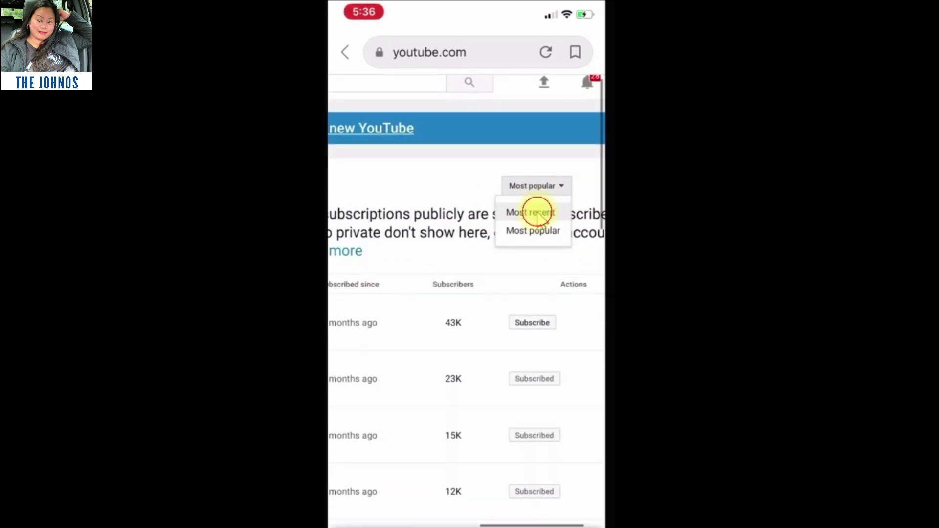
{"action": "left_click", "coordinate": [537, 214]}
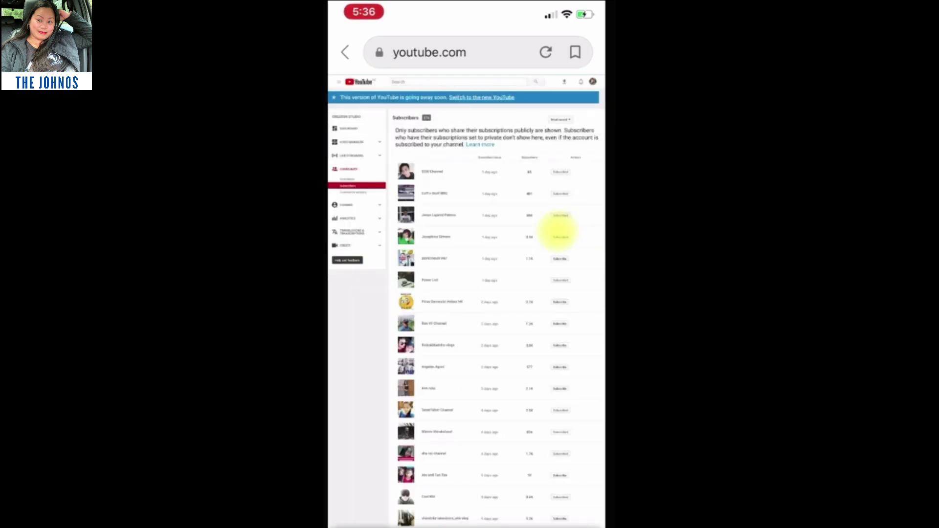
{"action": "scroll", "coordinate": [537, 292], "scroll_direction": "down", "scroll_amount": 10}
{"action": "scroll", "coordinate": [548, 286], "scroll_direction": "up", "scroll_amount": 10}
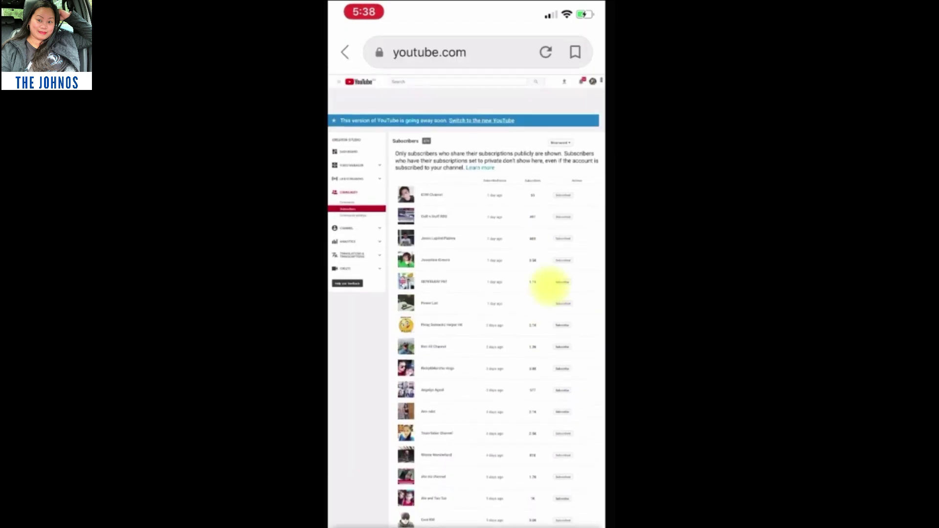
{"action": "scroll", "coordinate": [548, 286], "scroll_direction": "down", "scroll_amount": 5}
{"action": "scroll", "coordinate": [548, 286], "scroll_direction": "up", "scroll_amount": 5}
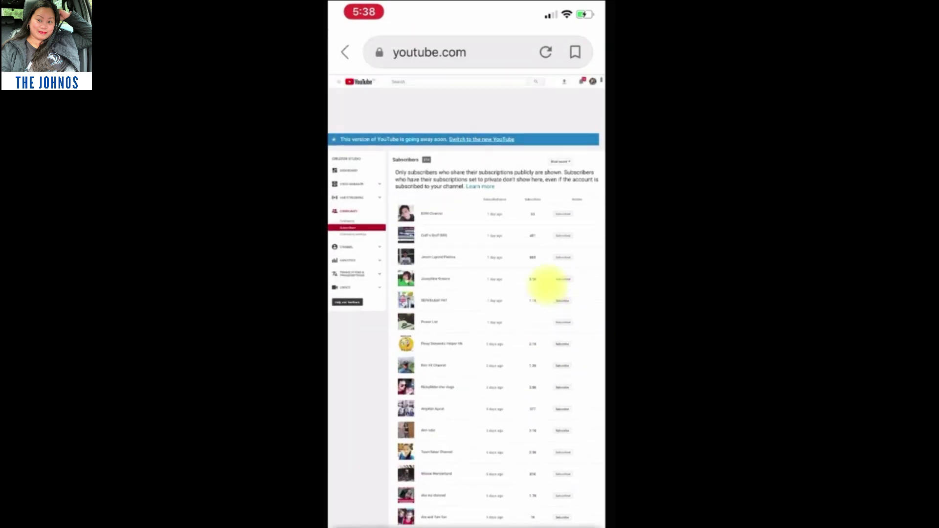
{"action": "scroll", "coordinate": [547, 286], "scroll_direction": "down", "scroll_amount": 1}
{"action": "scroll", "coordinate": [546, 286], "scroll_direction": "down", "scroll_amount": 1}
{"action": "scroll", "coordinate": [546, 286], "scroll_direction": "down", "scroll_amount": 2}
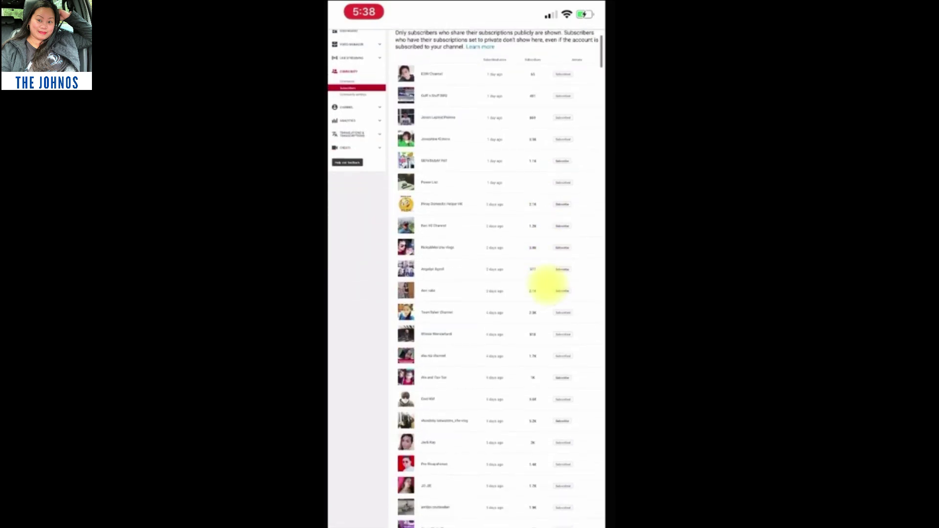
{"action": "scroll", "coordinate": [535, 469], "scroll_direction": "up", "scroll_amount": 3}
{"action": "scroll", "coordinate": [548, 489], "scroll_direction": "down", "scroll_amount": 8}
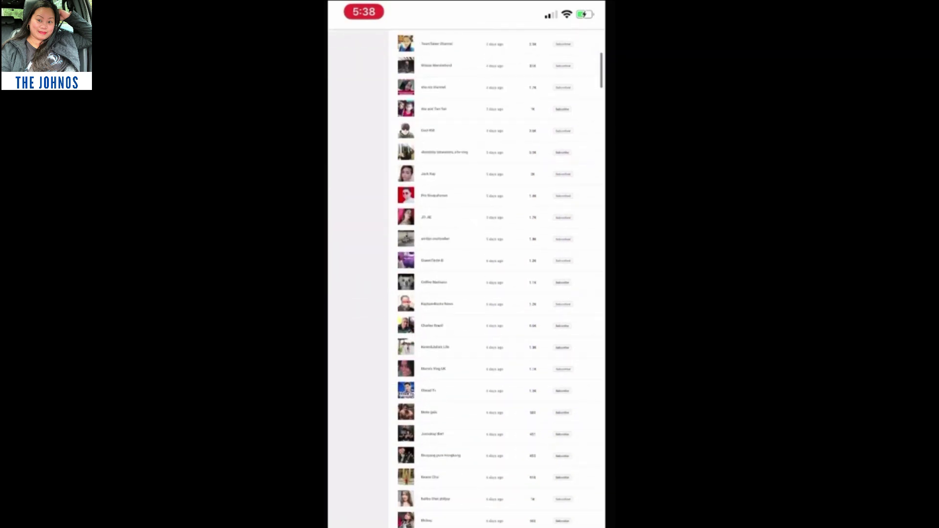
{"action": "scroll", "coordinate": [544, 461], "scroll_direction": "up", "scroll_amount": 10}
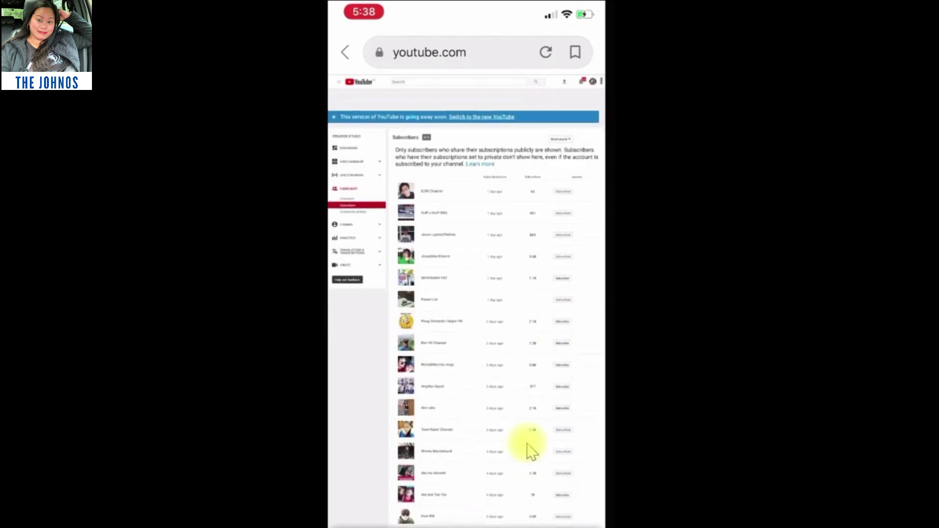